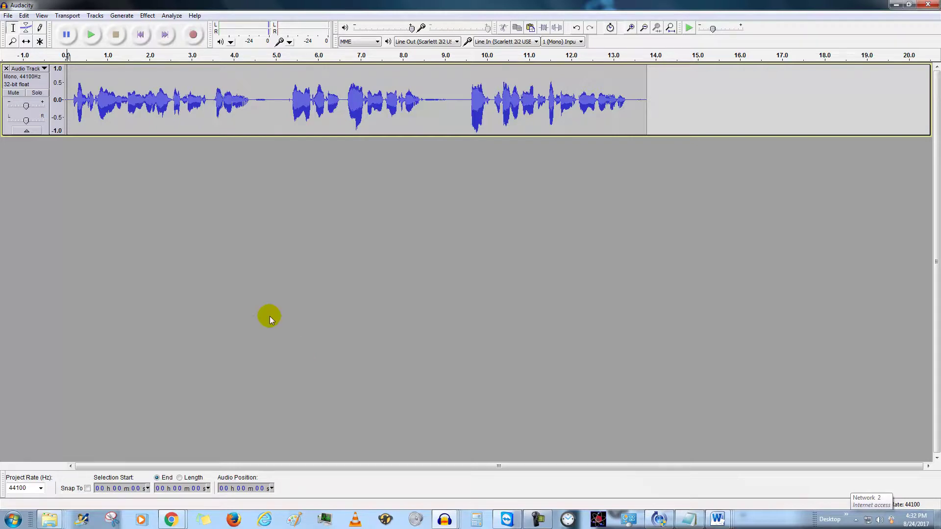
Step: Play the recording, then select the pauses at 4.4–5.35 s and 8.5–9.5 s in turn
{"action": "key", "text": "space"}
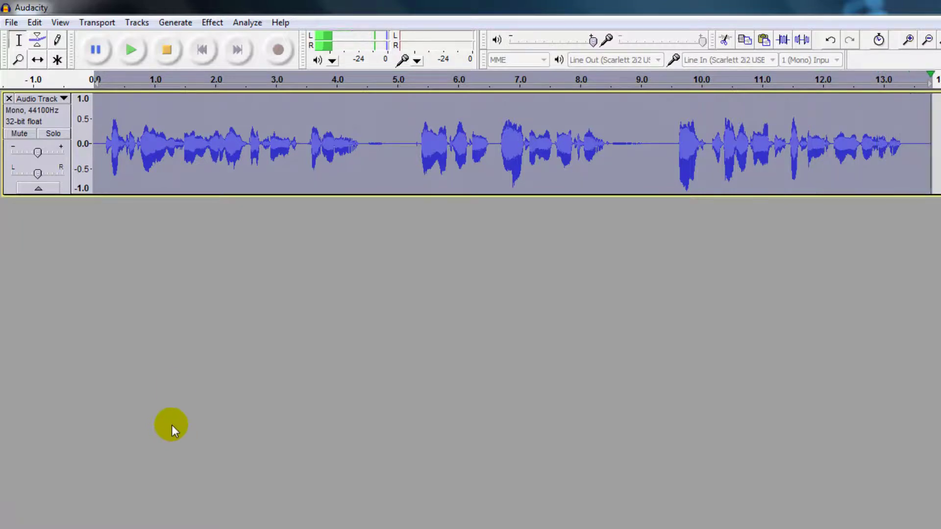
{"action": "left_click", "coordinate": [220, 148]}
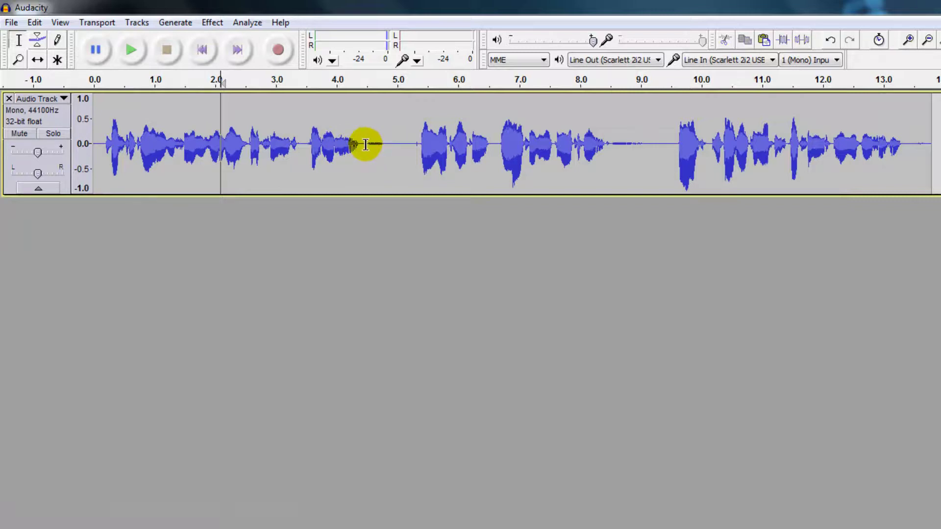
{"action": "left_click_drag", "start_coordinate": [361, 147], "coordinate": [419, 166]}
{"action": "left_click_drag", "start_coordinate": [608, 156], "coordinate": [673, 167]}
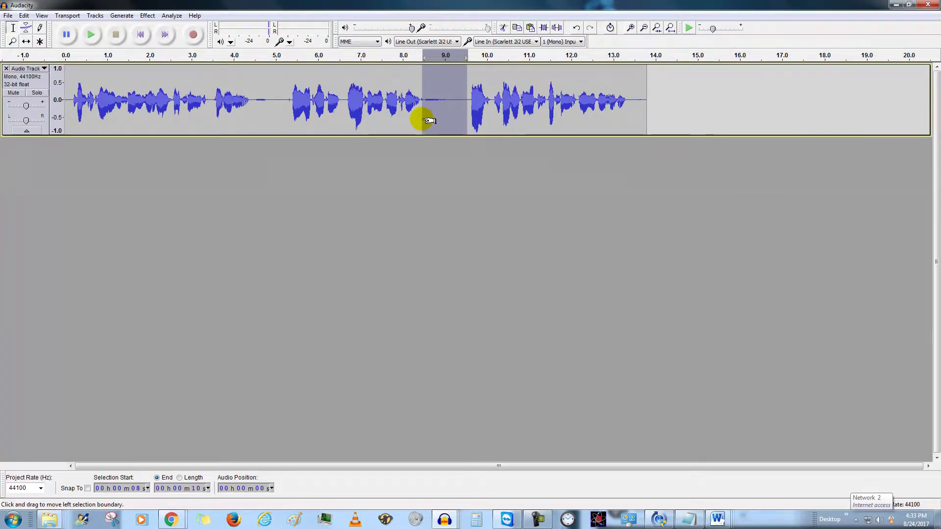
Step: Zoom in twice around 4.4 s and select the silence from 4.40 to about 5.38 s
{"action": "left_click", "coordinate": [250, 110]}
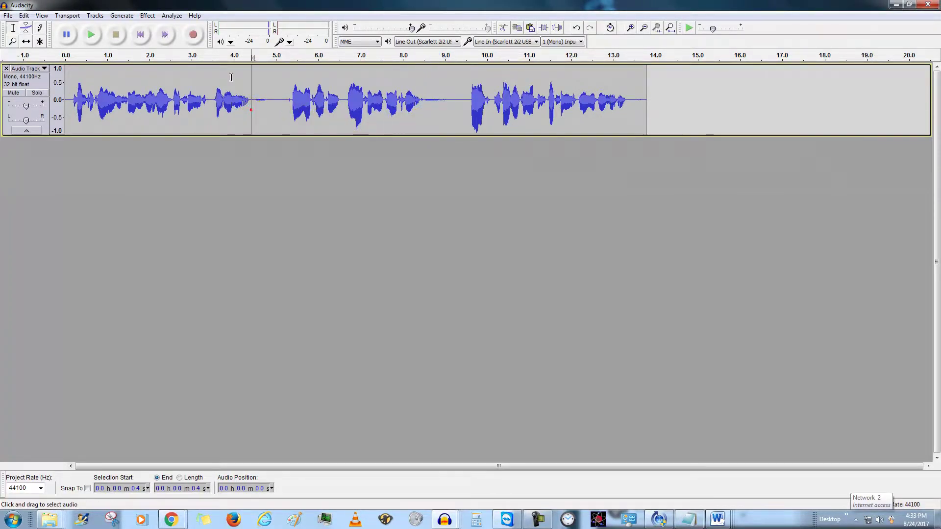
{"action": "left_click", "coordinate": [630, 30]}
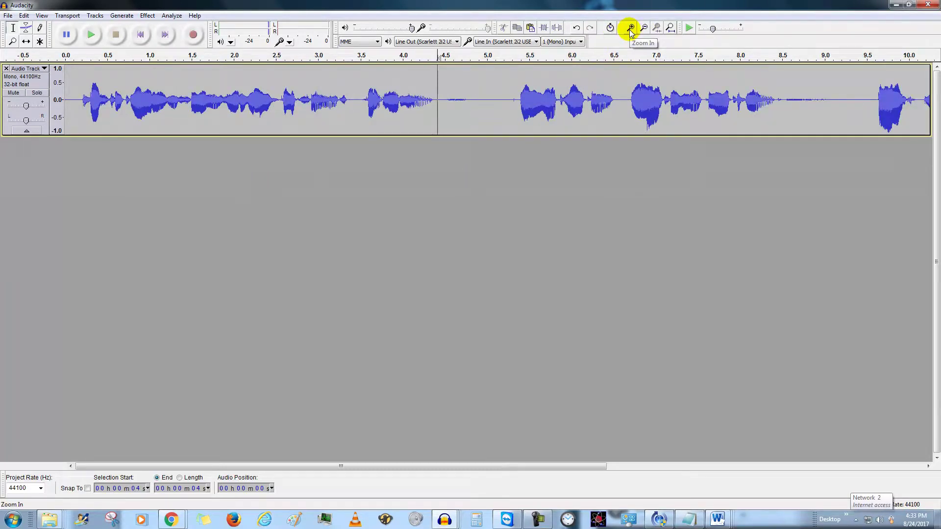
{"action": "left_click", "coordinate": [631, 30]}
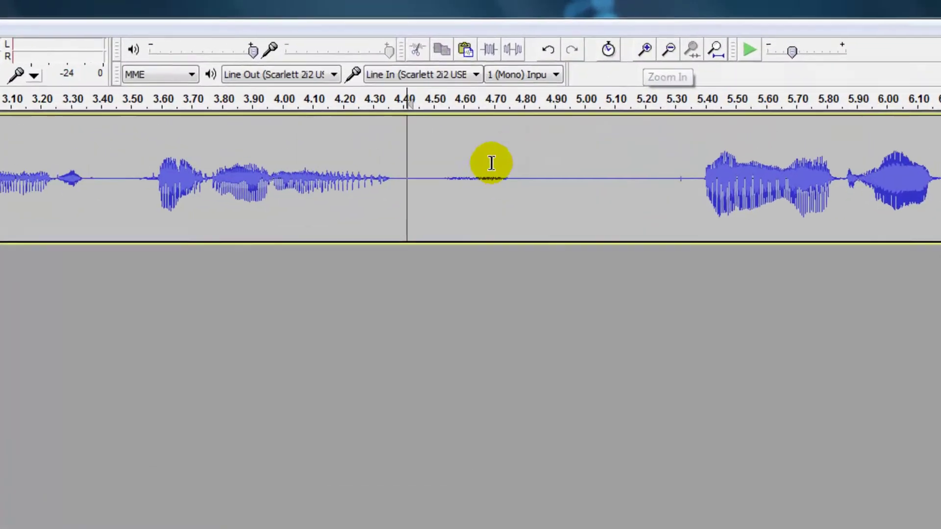
{"action": "left_click_drag", "start_coordinate": [364, 211], "coordinate": [712, 243]}
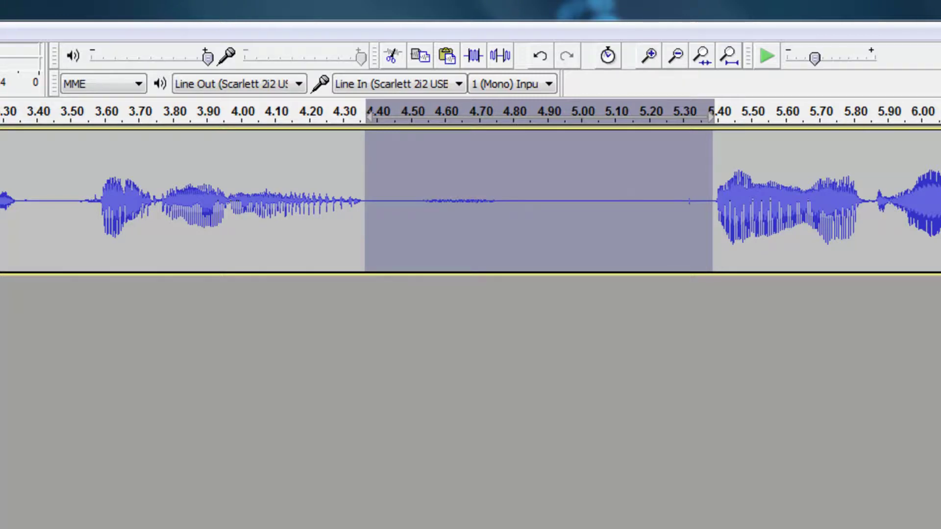
Step: Silence the 4.40–5.40 s pause, then play 3.43–6.38 s to check it
{"action": "key", "text": "space"}
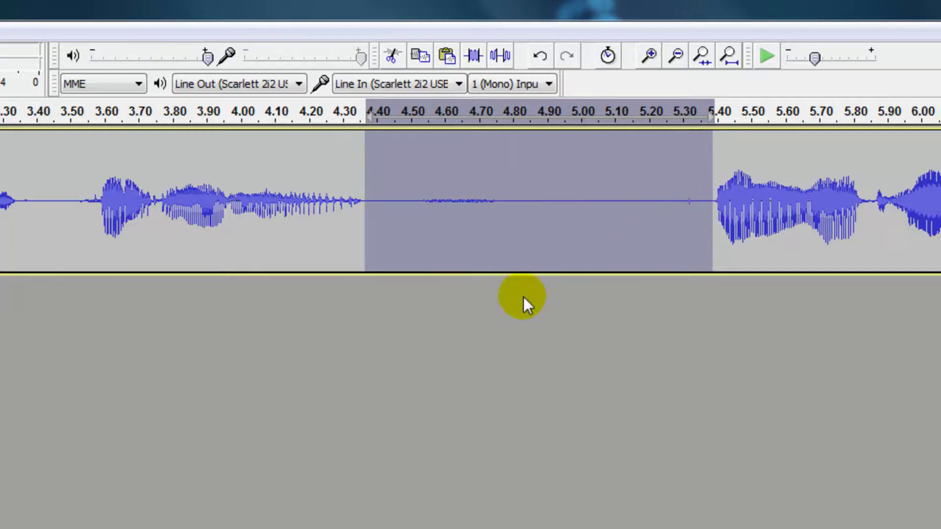
{"action": "left_click", "coordinate": [499, 55]}
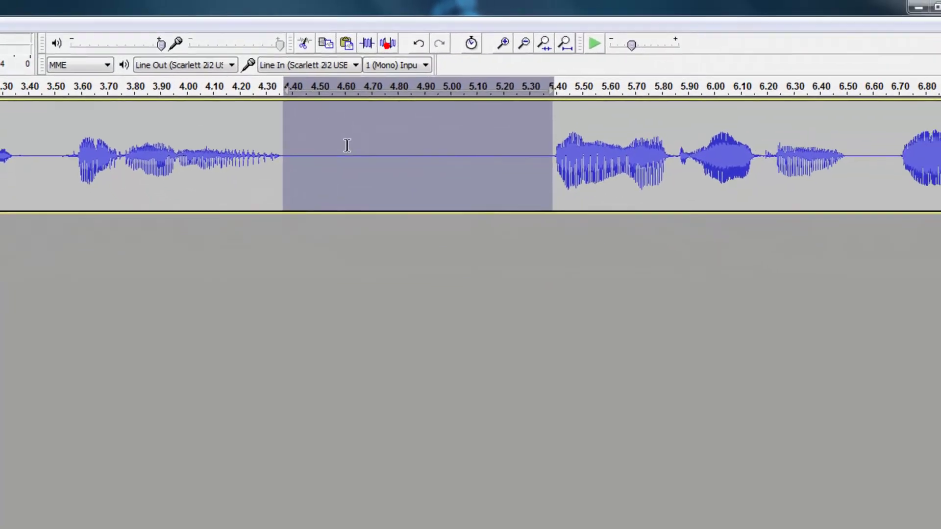
{"action": "left_click_drag", "start_coordinate": [36, 151], "coordinate": [827, 178]}
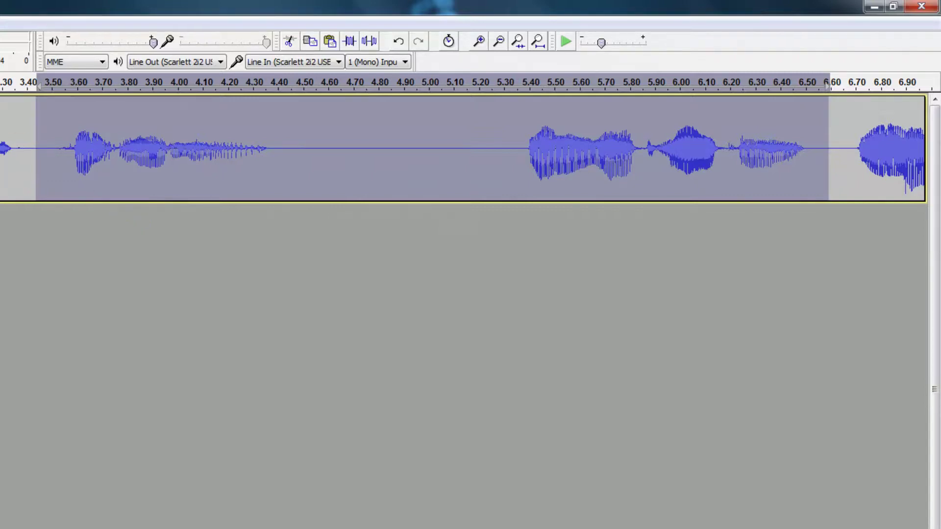
{"action": "key", "text": "space"}
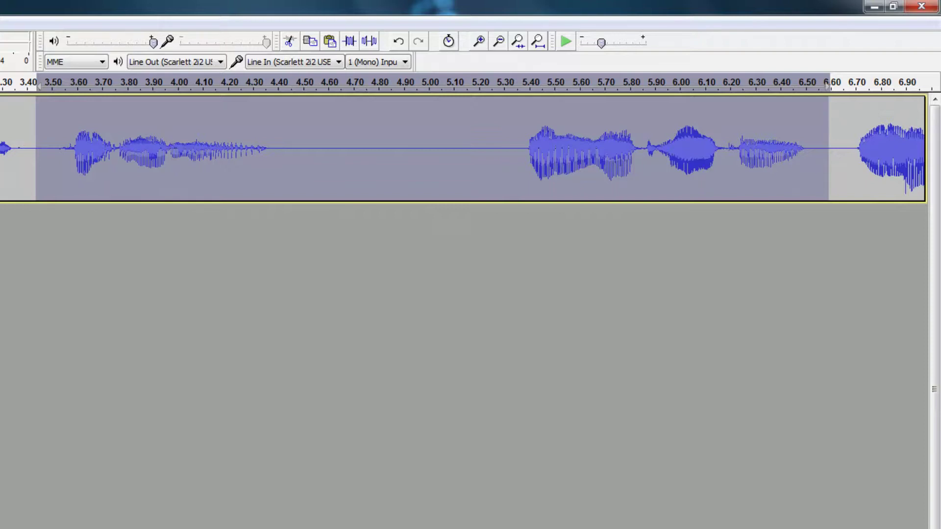
Step: Zoom out twice, select the 8.5–9.6 s pause, zoom in three times, and place the cursor at 8.20 s
{"action": "left_click", "coordinate": [268, 169]}
{"action": "left_click", "coordinate": [496, 44]}
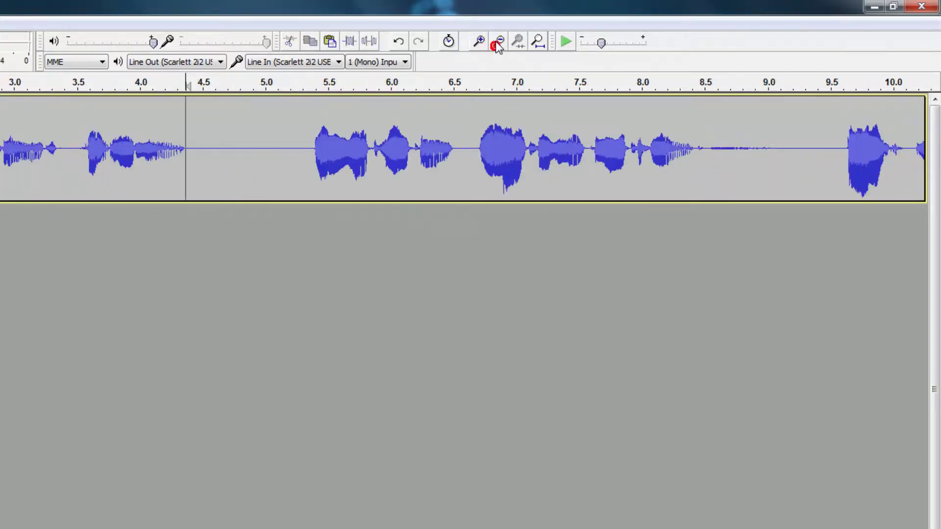
{"action": "left_click", "coordinate": [497, 44]}
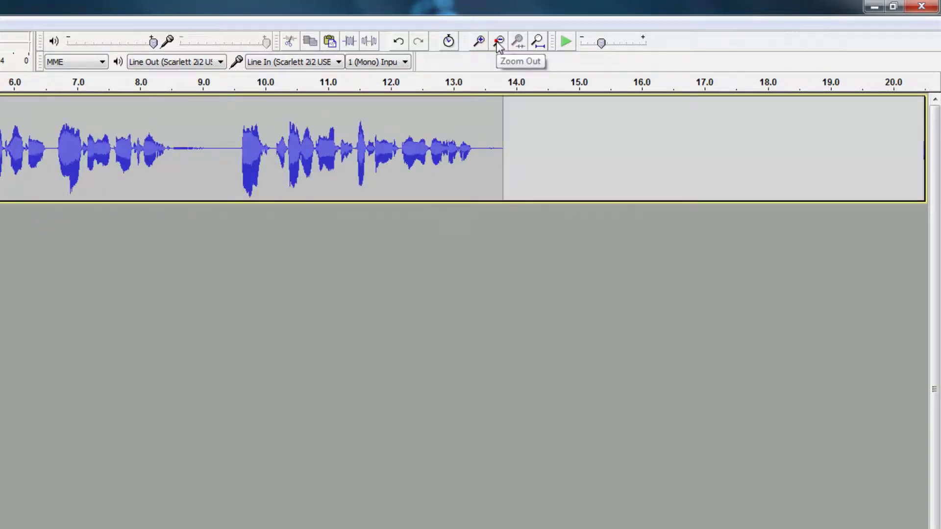
{"action": "left_click", "coordinate": [169, 162]}
{"action": "left_click_drag", "start_coordinate": [170, 162], "coordinate": [240, 167]}
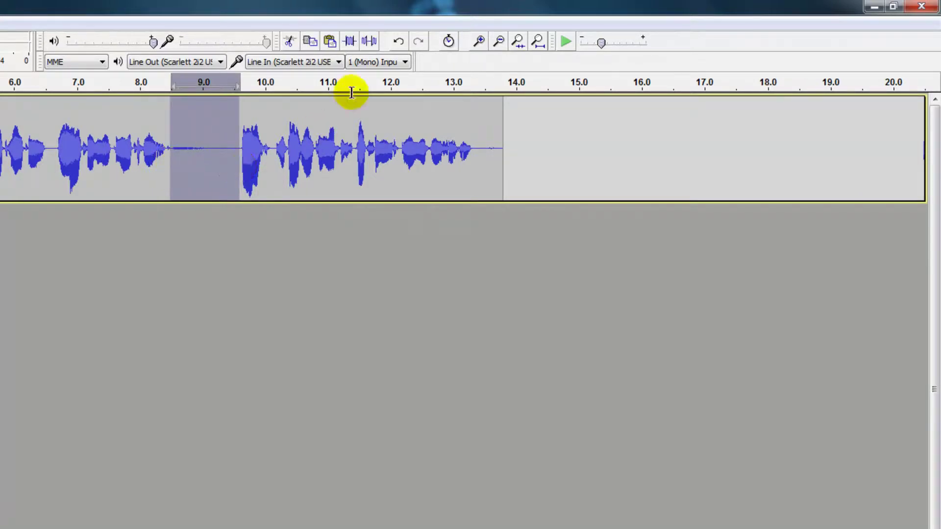
{"action": "left_click", "coordinate": [479, 42]}
{"action": "left_click", "coordinate": [478, 42]}
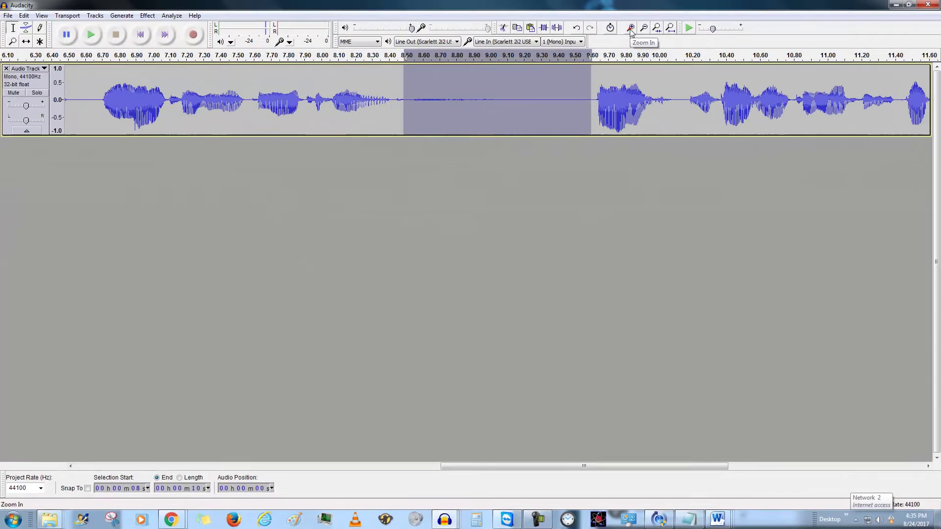
{"action": "left_click", "coordinate": [631, 30]}
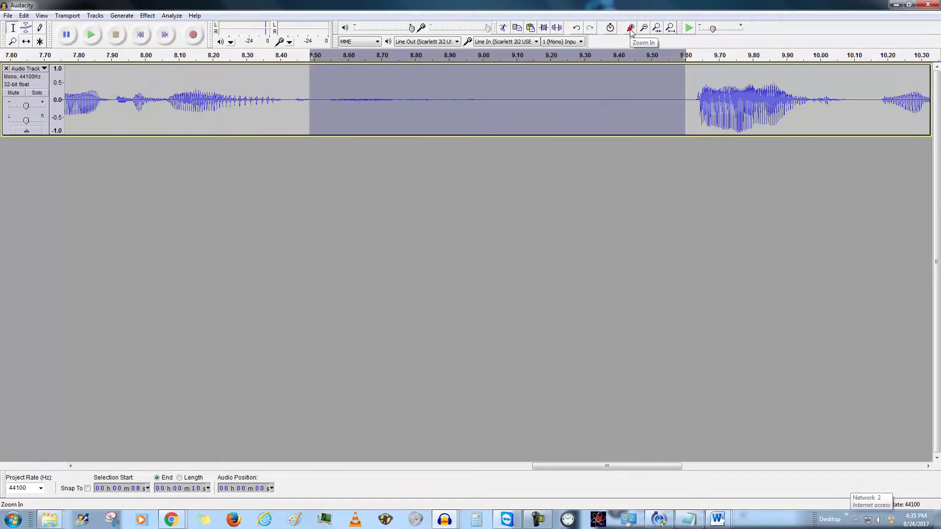
{"action": "left_click", "coordinate": [209, 110]}
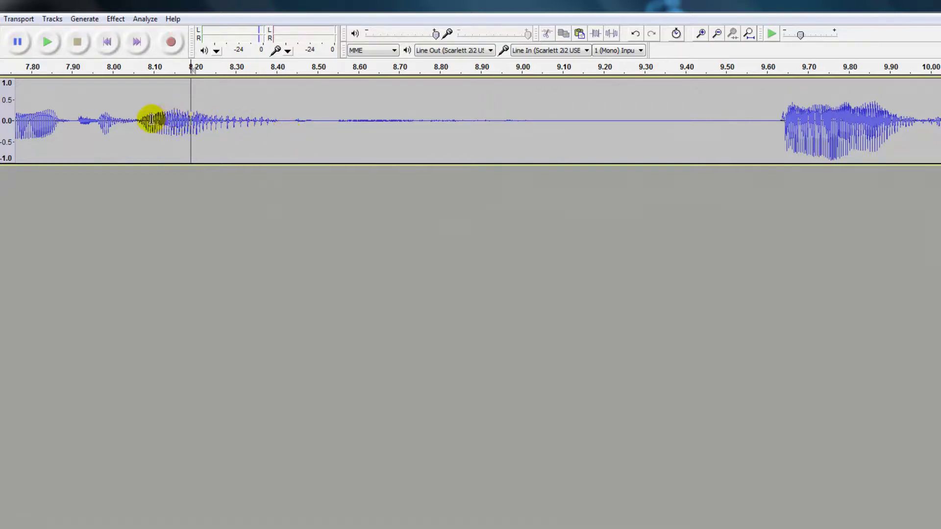
Step: Listen to the pause from 8.07 to 9.63 s, then to the silence from 8.51 to 9.07 s
{"action": "left_click_drag", "start_coordinate": [136, 122], "coordinate": [570, 98]}
{"action": "left_click_drag", "start_coordinate": [631, 87], "coordinate": [779, 126]}
{"action": "left_click", "coordinate": [47, 42]}
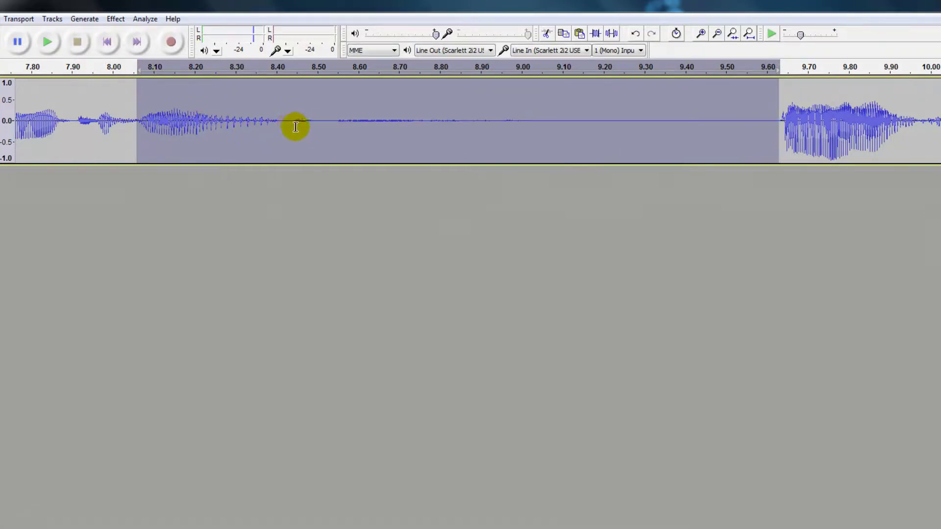
{"action": "left_click", "coordinate": [314, 126]}
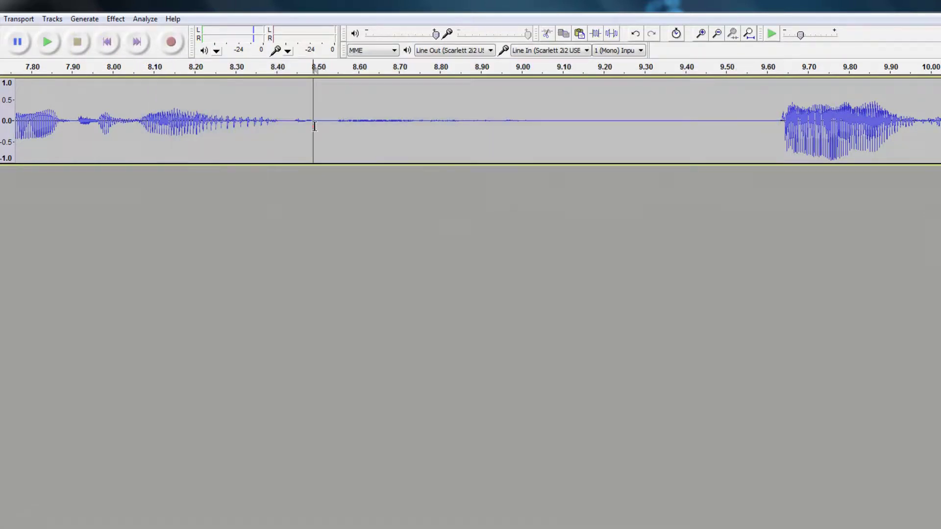
{"action": "left_click", "coordinate": [314, 126]}
{"action": "left_click_drag", "start_coordinate": [552, 126], "coordinate": [308, 135]}
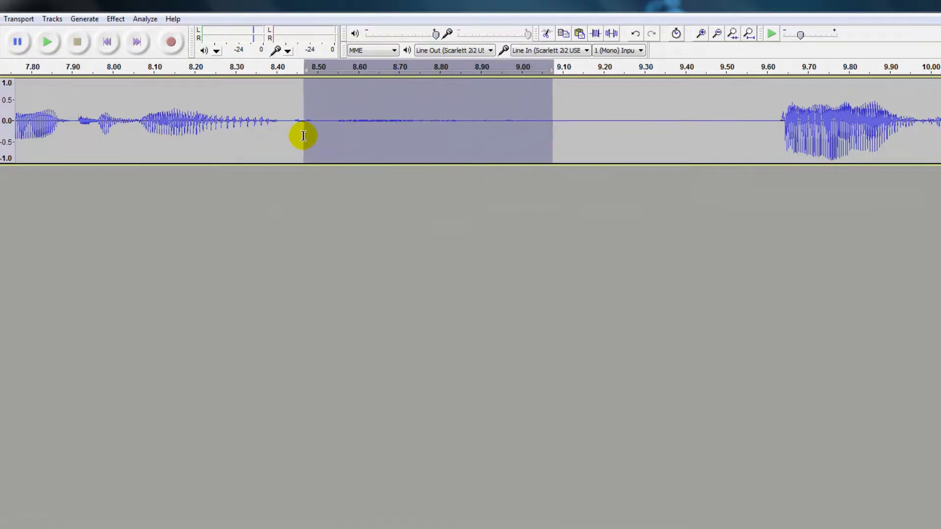
{"action": "left_click", "coordinate": [48, 43]}
Step: Play the phrase tail 8.04–8.49 s, then select and play the gap from about 8.60 to 9.00 s
{"action": "left_click", "coordinate": [262, 122]}
{"action": "left_click_drag", "start_coordinate": [315, 126], "coordinate": [130, 121]}
{"action": "left_click", "coordinate": [46, 44]}
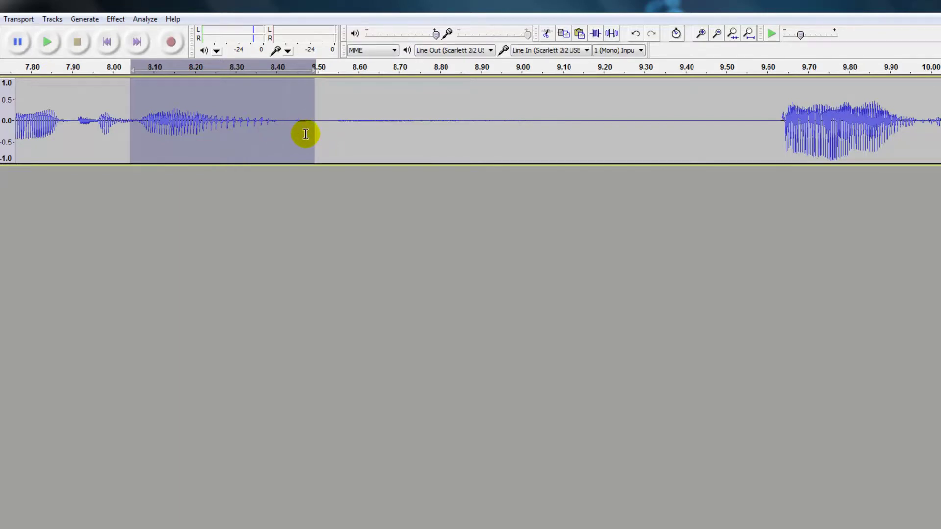
{"action": "left_click_drag", "start_coordinate": [230, 130], "coordinate": [292, 130]}
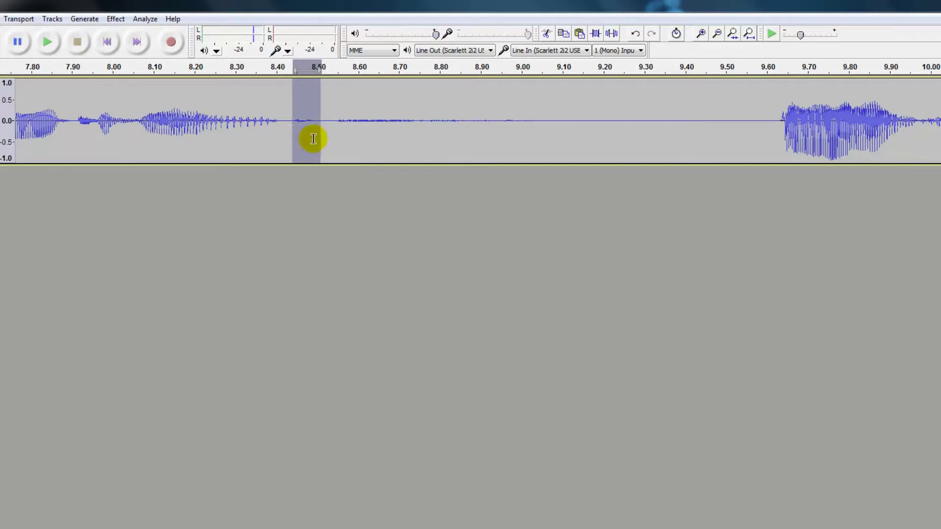
{"action": "left_click", "coordinate": [308, 127]}
{"action": "left_click", "coordinate": [308, 128]}
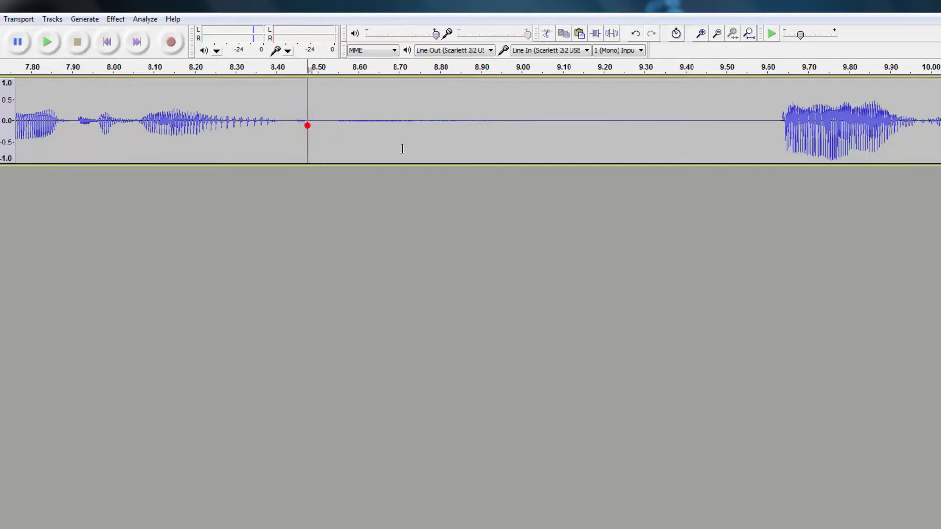
{"action": "left_click", "coordinate": [533, 130]}
{"action": "left_click_drag", "start_coordinate": [523, 131], "coordinate": [310, 143]}
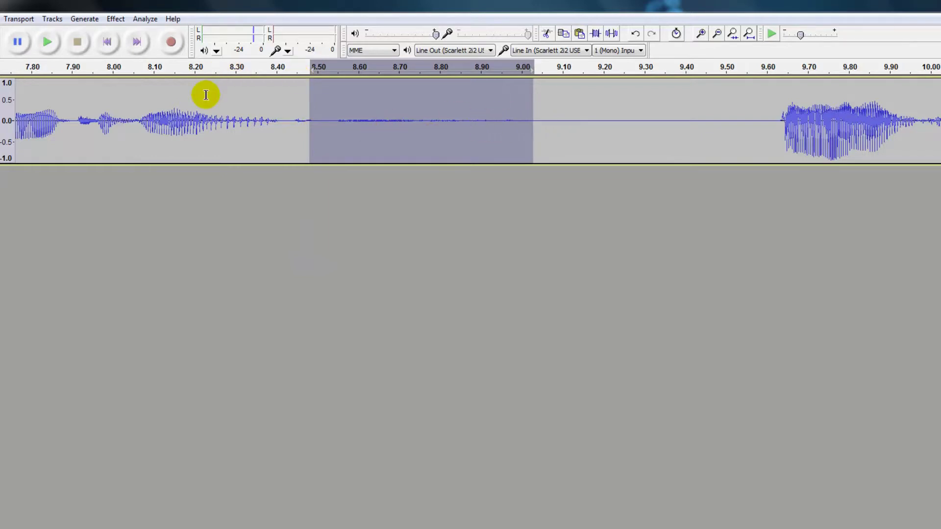
{"action": "left_click", "coordinate": [48, 45]}
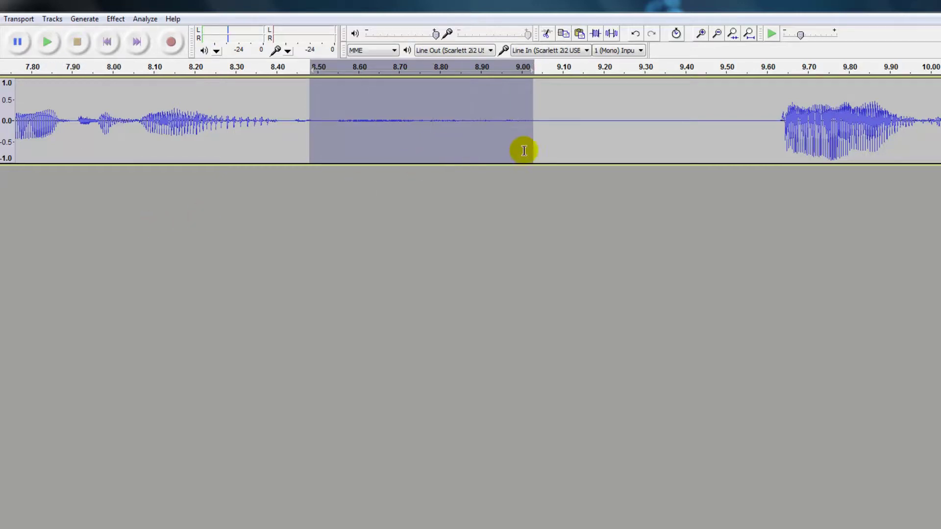
Step: Apply Effect > Fade Out to the 8.5–9.0 s selection and play it back twice
{"action": "left_click", "coordinate": [116, 20]}
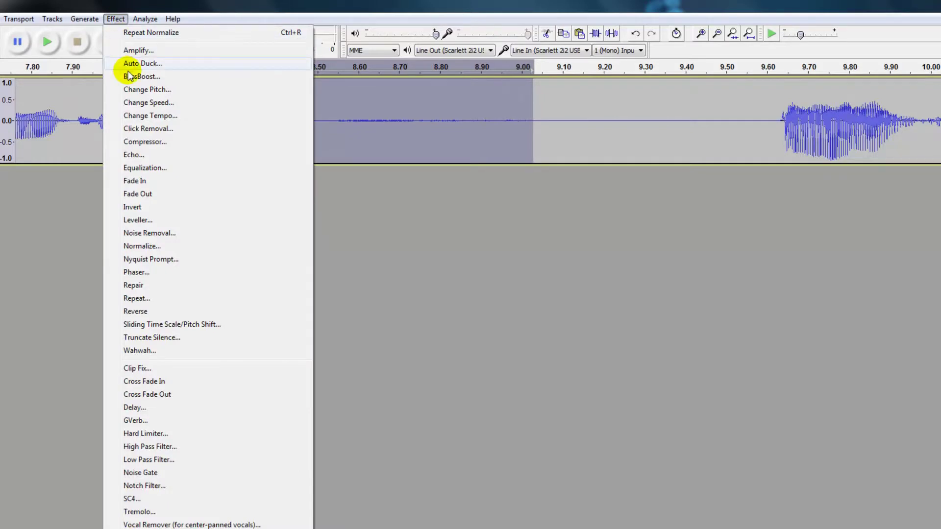
{"action": "left_click", "coordinate": [151, 194]}
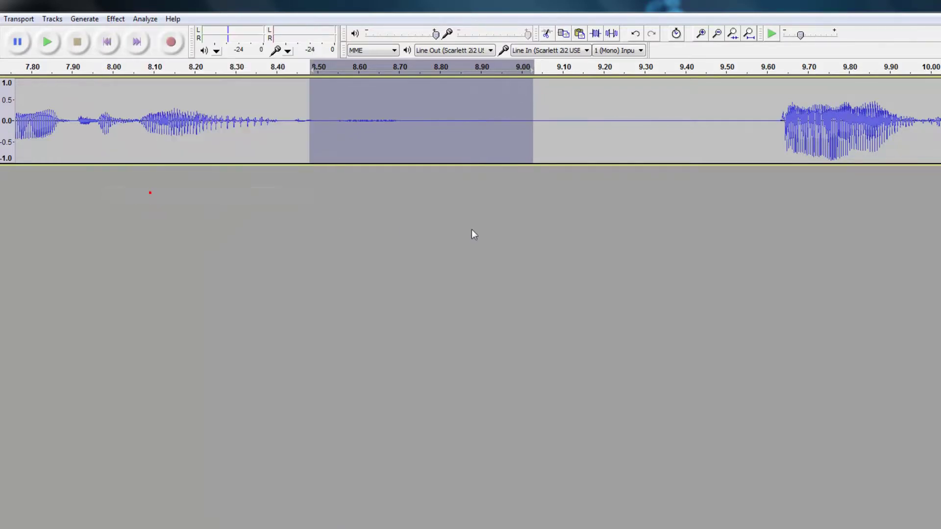
{"action": "left_click", "coordinate": [46, 51]}
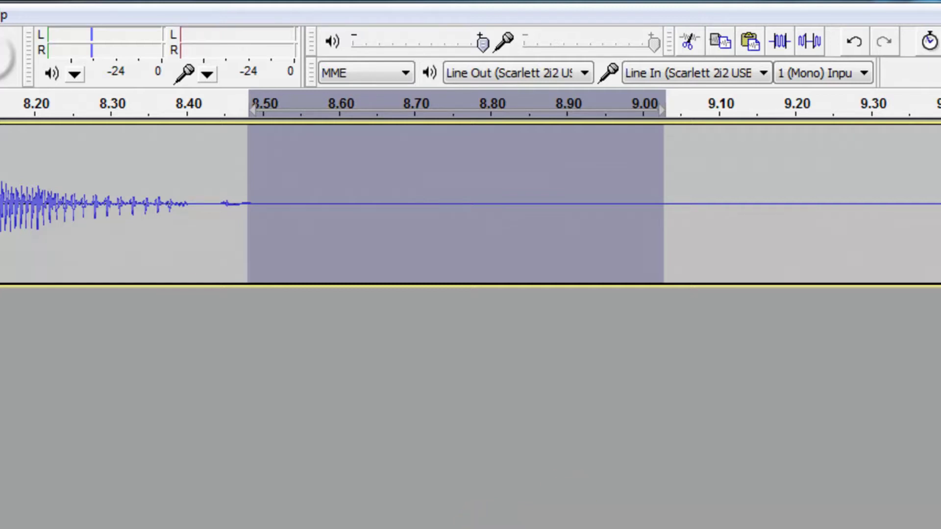
{"action": "key", "text": "space"}
{"action": "key", "text": "space"}
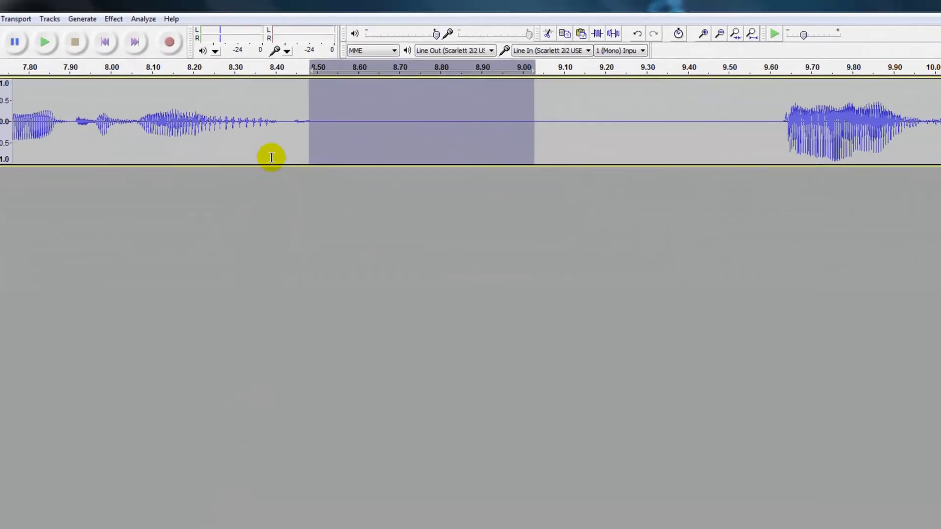
Step: Select the gap from about 8.57 to 9.62 s and play it
{"action": "left_click", "coordinate": [590, 125]}
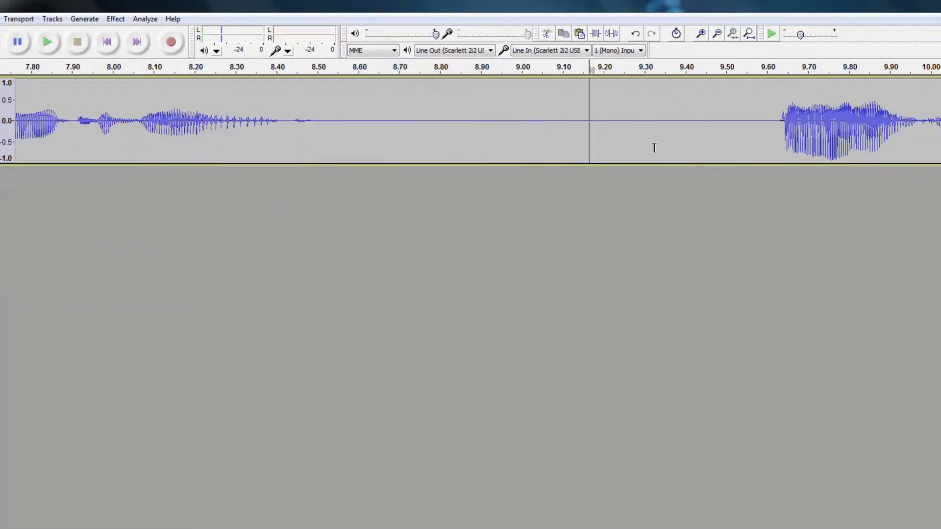
{"action": "mouse_move", "coordinate": [798, 130]}
{"action": "left_mouse_down"}
{"action": "mouse_move", "coordinate": [625, 152]}
{"action": "mouse_move", "coordinate": [286, 159]}
{"action": "mouse_move", "coordinate": [29, 147]}
{"action": "left_mouse_up"}
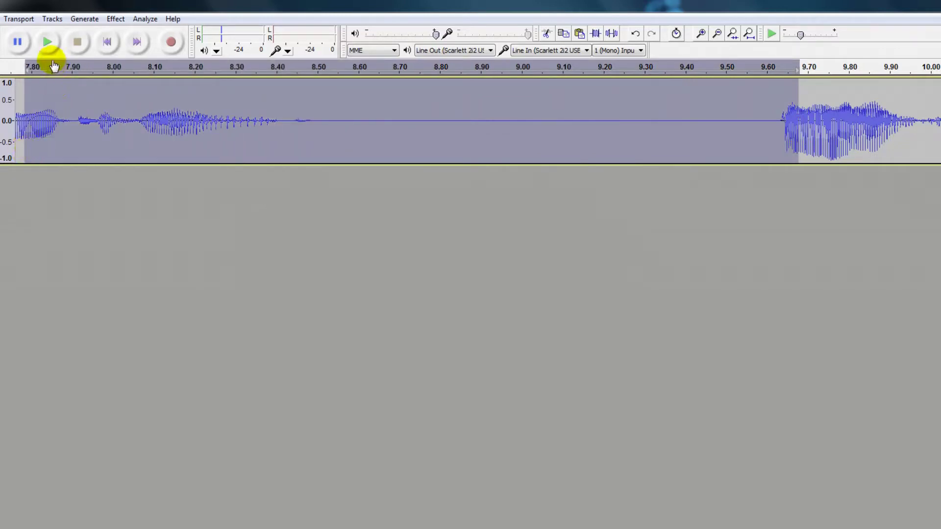
{"action": "left_click", "coordinate": [47, 41]}
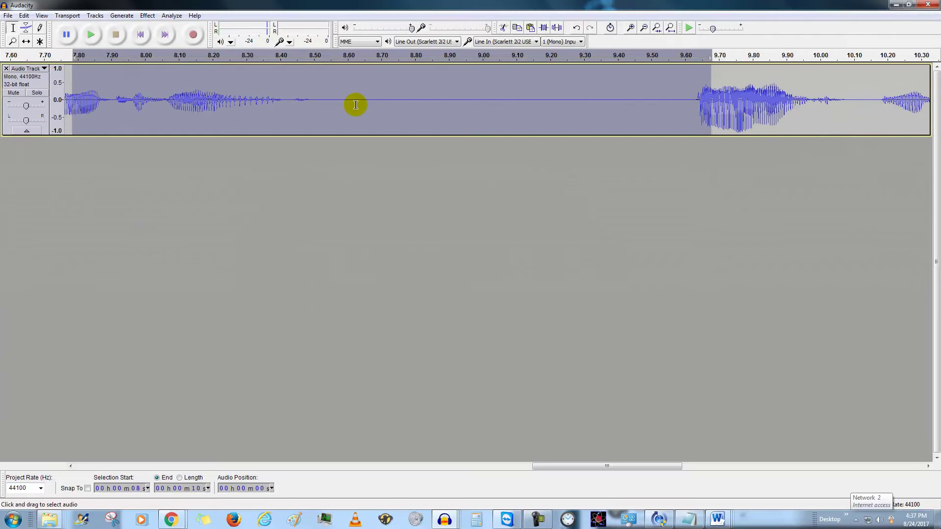
{"action": "left_click", "coordinate": [384, 134]}
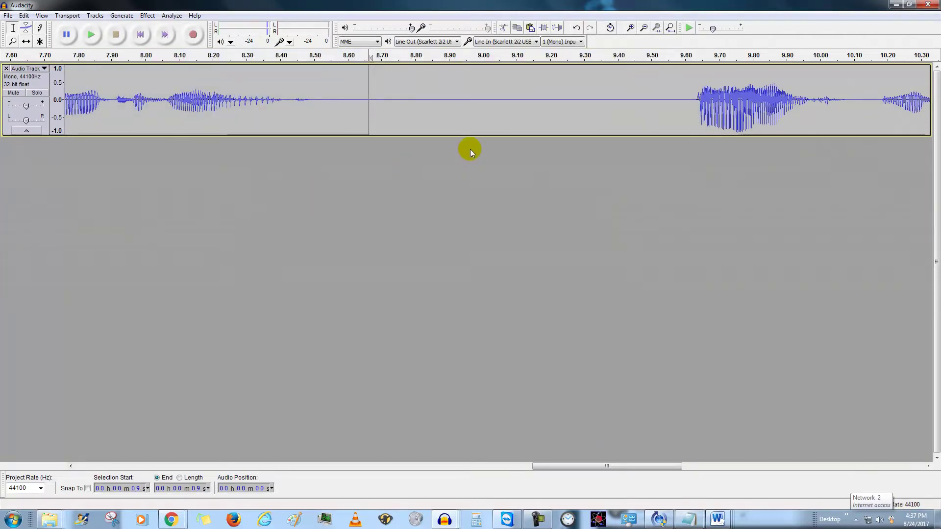
{"action": "left_click", "coordinate": [694, 106], "text": "shift"}
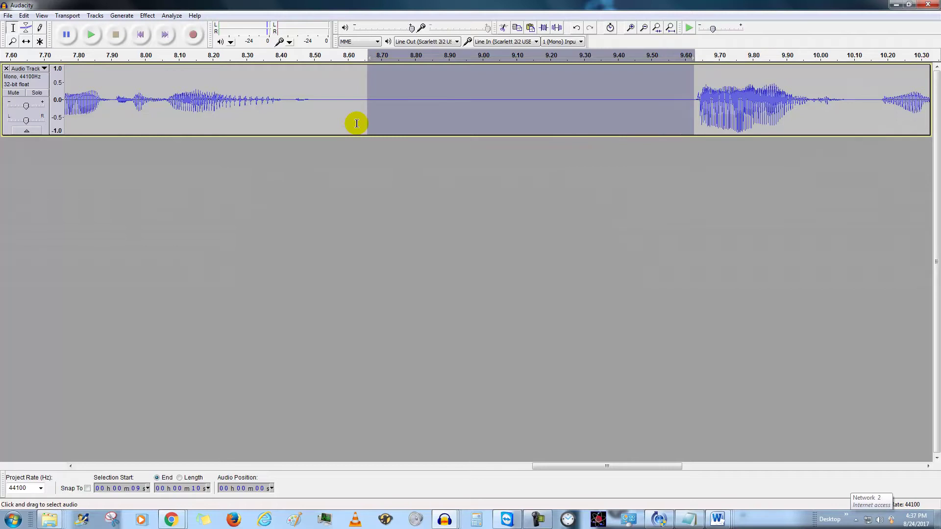
{"action": "left_click", "coordinate": [90, 35]}
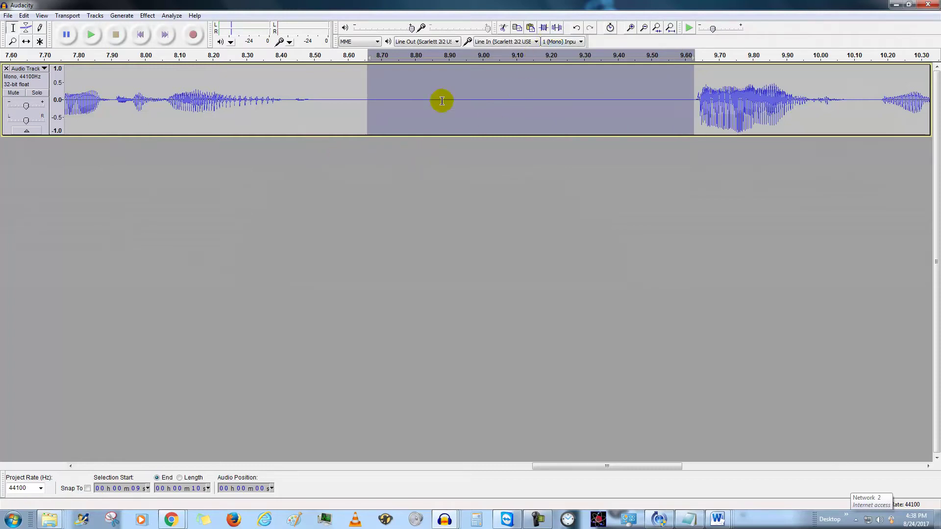
Step: Select the wider span from 7.93 to 9.71 s and play it
{"action": "left_click", "coordinate": [425, 91]}
{"action": "left_click_drag", "start_coordinate": [122, 100], "coordinate": [727, 98]}
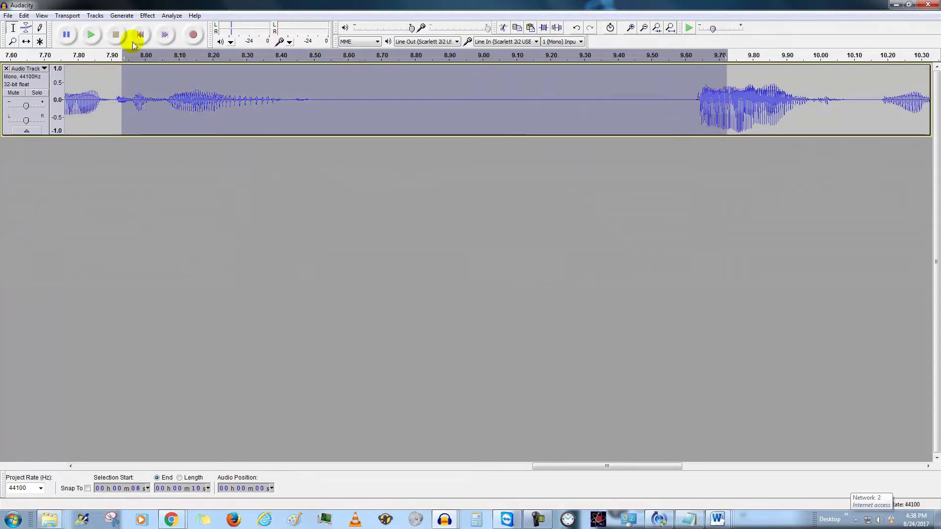
{"action": "left_click", "coordinate": [90, 35]}
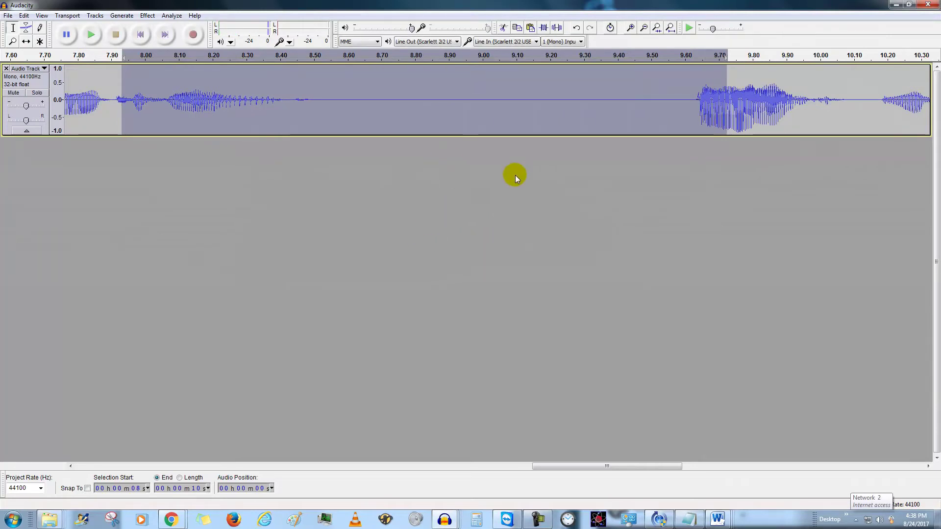
Step: Zoom out three times, set the cursor at 0.0 s, and play the full recording
{"action": "left_click", "coordinate": [645, 28]}
{"action": "left_click", "coordinate": [645, 28]}
{"action": "left_click", "coordinate": [645, 28]}
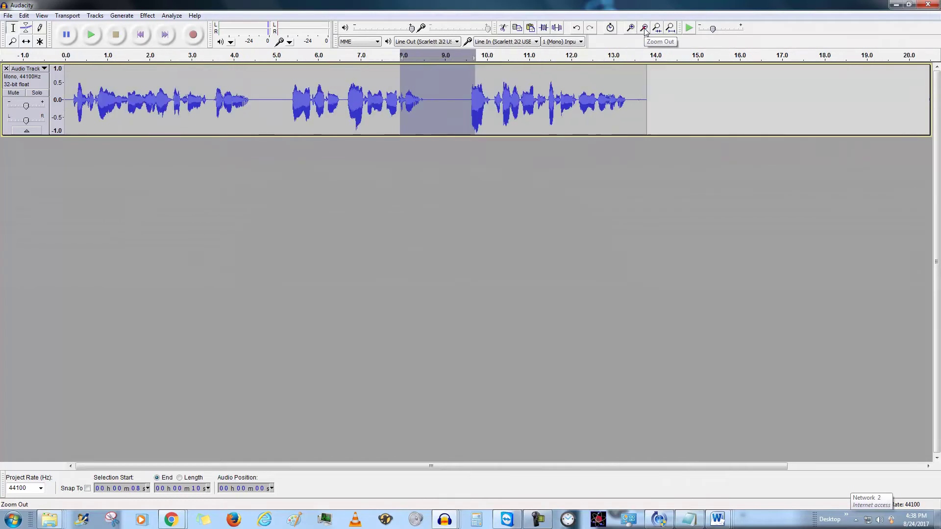
{"action": "left_click", "coordinate": [450, 115]}
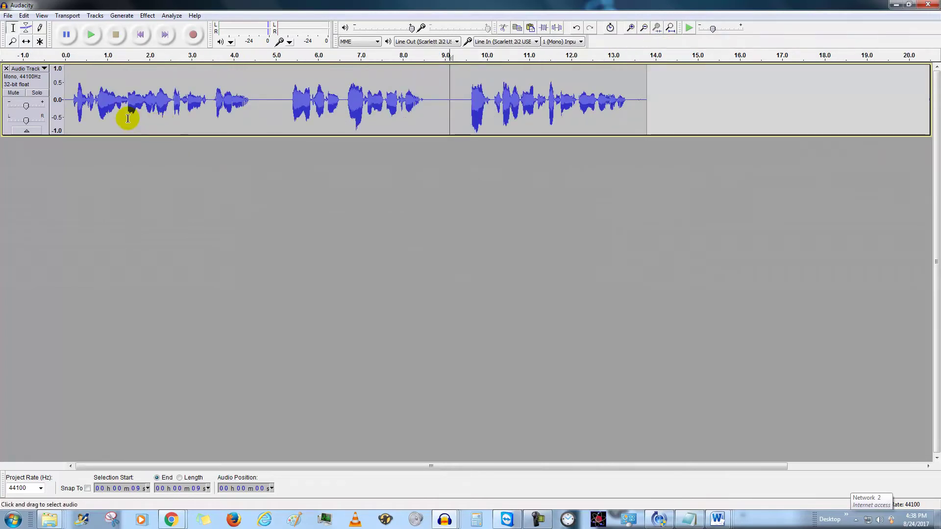
{"action": "left_click", "coordinate": [69, 99]}
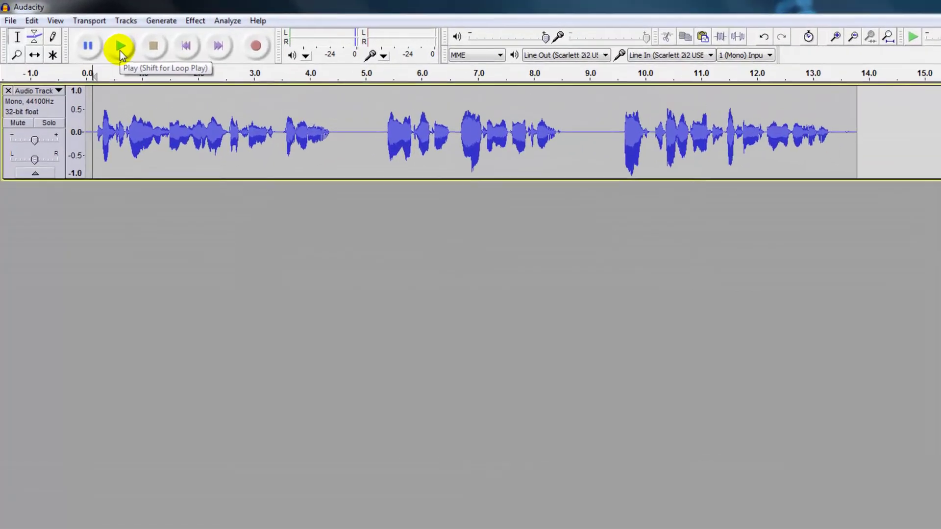
{"action": "left_click", "coordinate": [118, 47]}
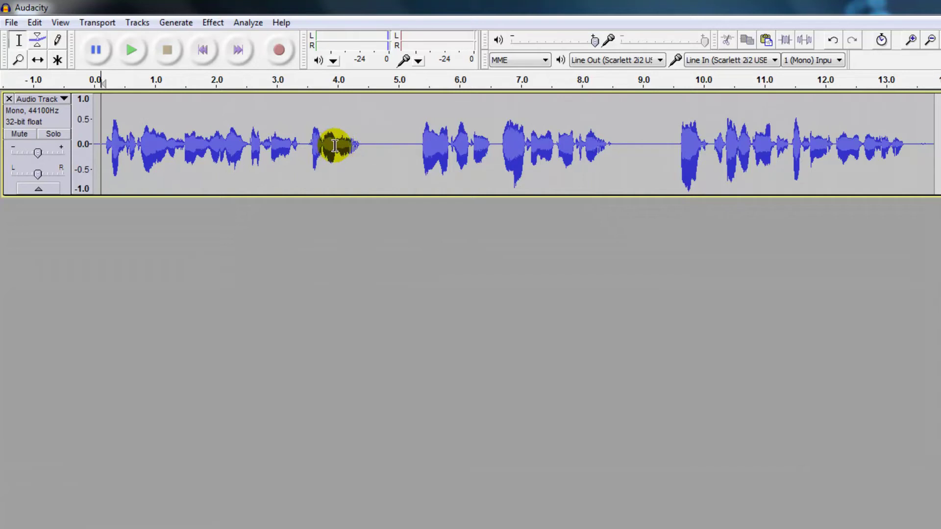
Step: Cut the stretches 4.65–5.2 s and 8.2–8.8 s out of the two pauses
{"action": "left_click_drag", "start_coordinate": [380, 154], "coordinate": [412, 164]}
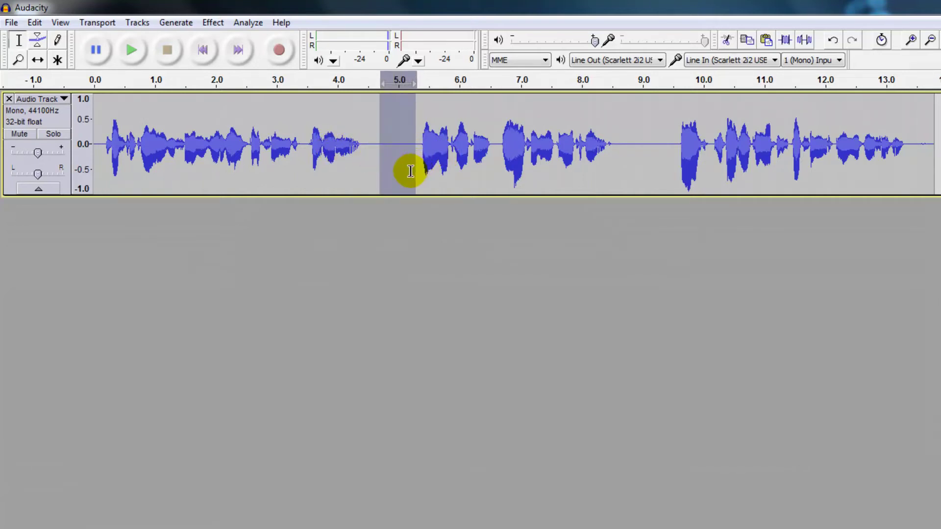
{"action": "key", "text": "Delete"}
{"action": "left_click_drag", "start_coordinate": [594, 154], "coordinate": [632, 158]}
{"action": "key", "text": "Delete"}
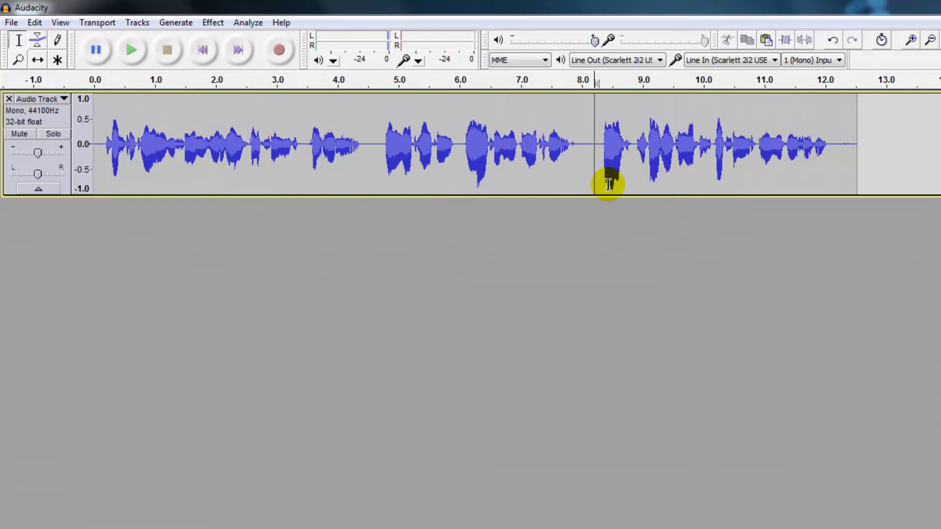
Step: Silence the trailing stretch, then delete everything from about 12.1 s to the end
{"action": "left_click_drag", "start_coordinate": [883, 165], "coordinate": [830, 165]}
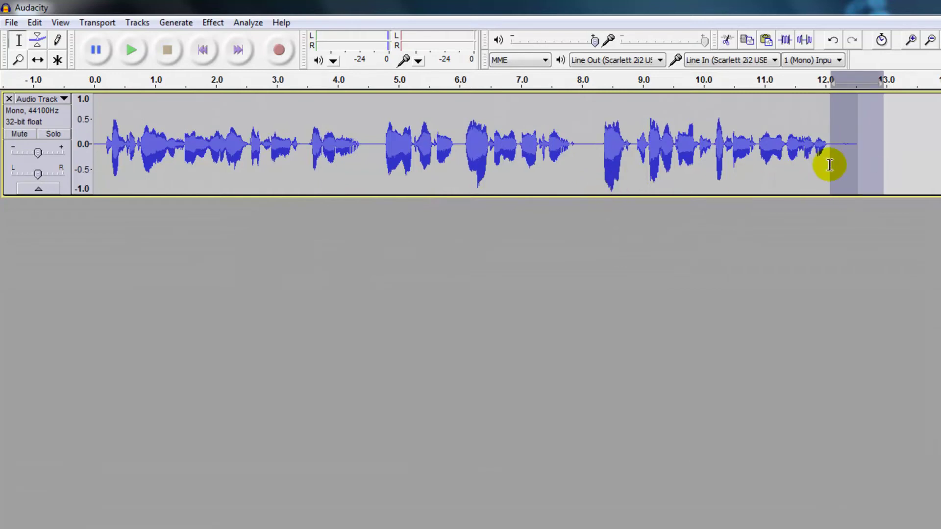
{"action": "left_click", "coordinate": [801, 41]}
{"action": "left_click_drag", "start_coordinate": [877, 161], "coordinate": [837, 160]}
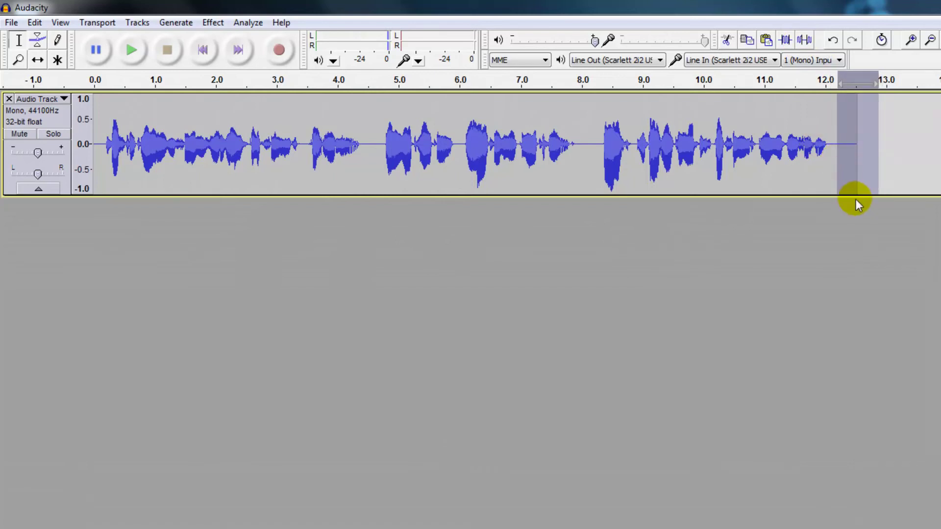
{"action": "key", "text": "Delete"}
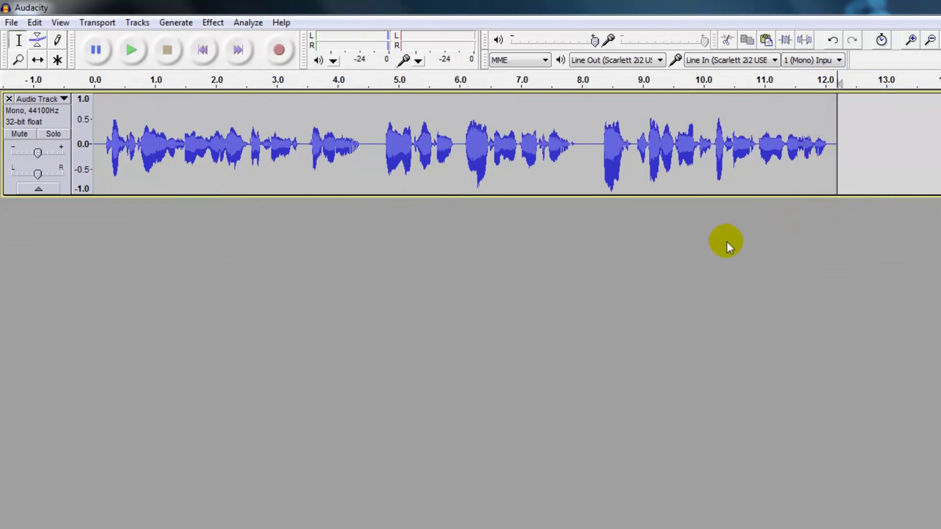
{"action": "left_click", "coordinate": [101, 126]}
{"action": "left_click", "coordinate": [131, 50]}
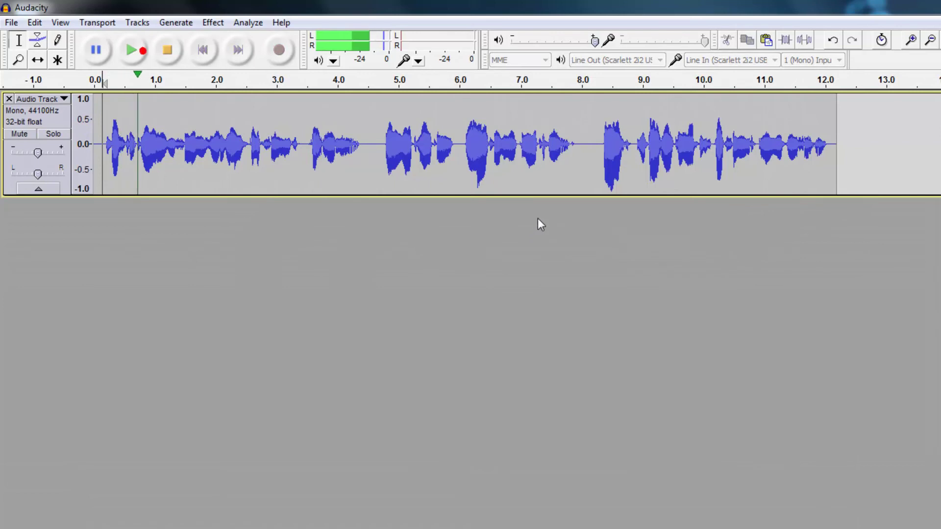